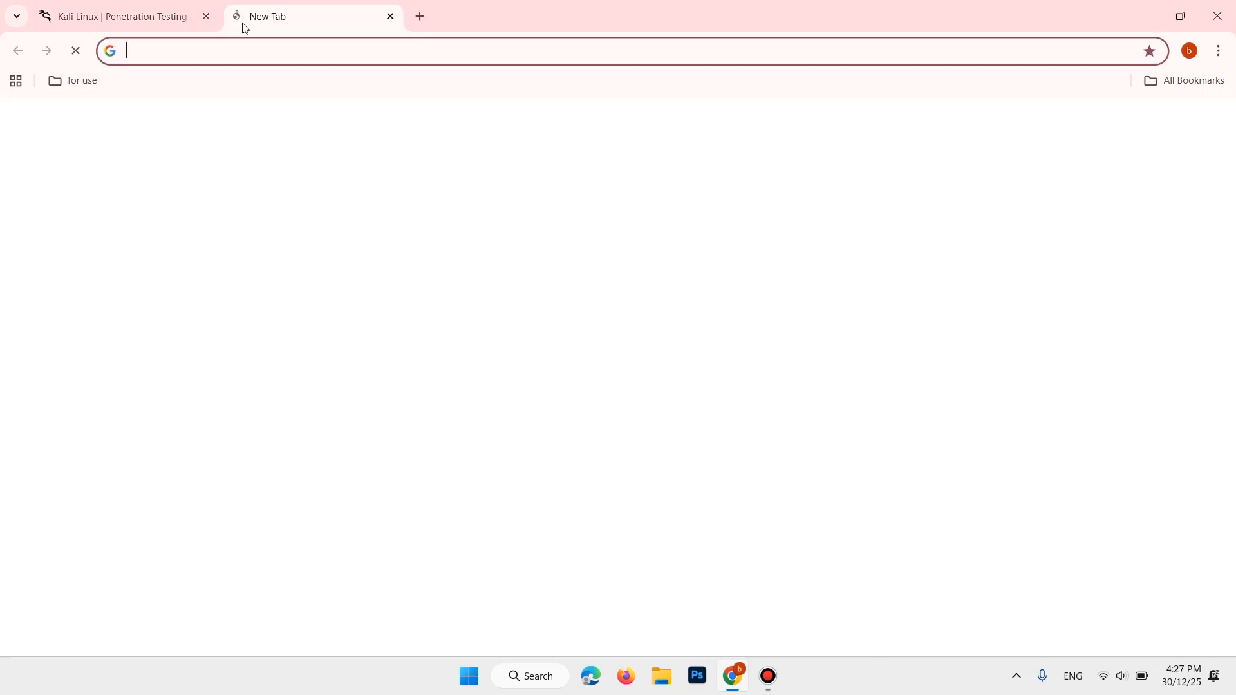
# - Open kali.org in the new tab and go to the virtual machine images in its download section
pyautogui.click(273, 50)
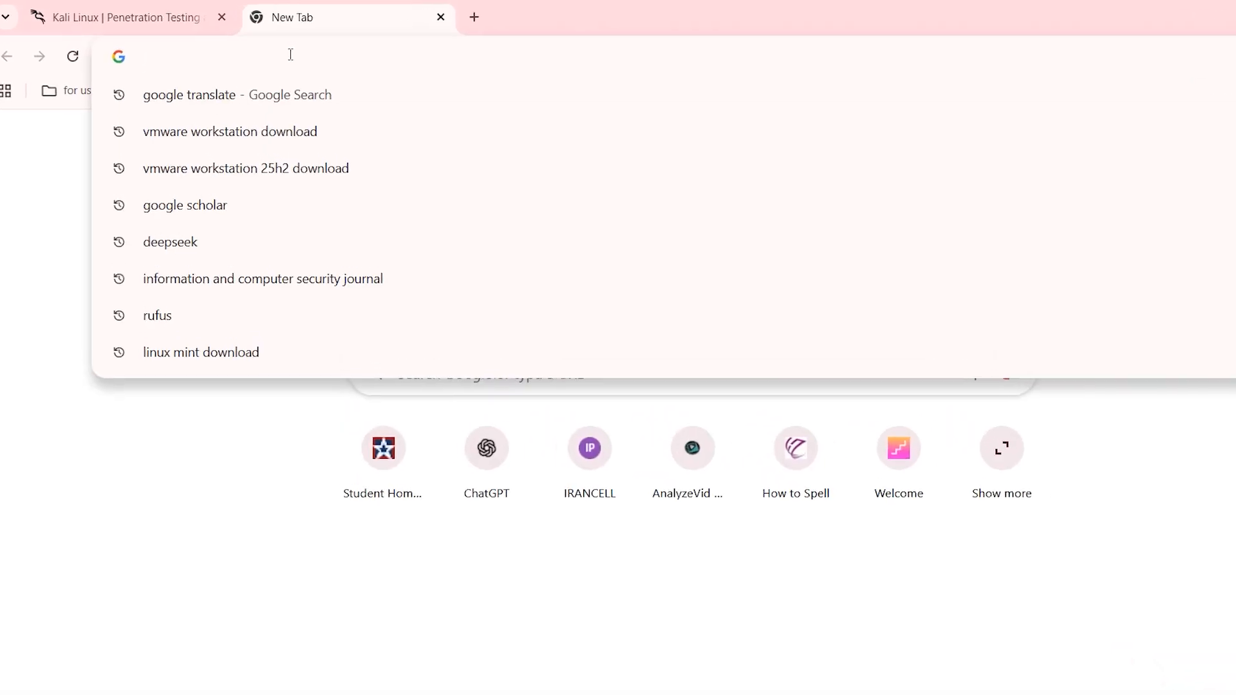
pyautogui.write('kali.org')
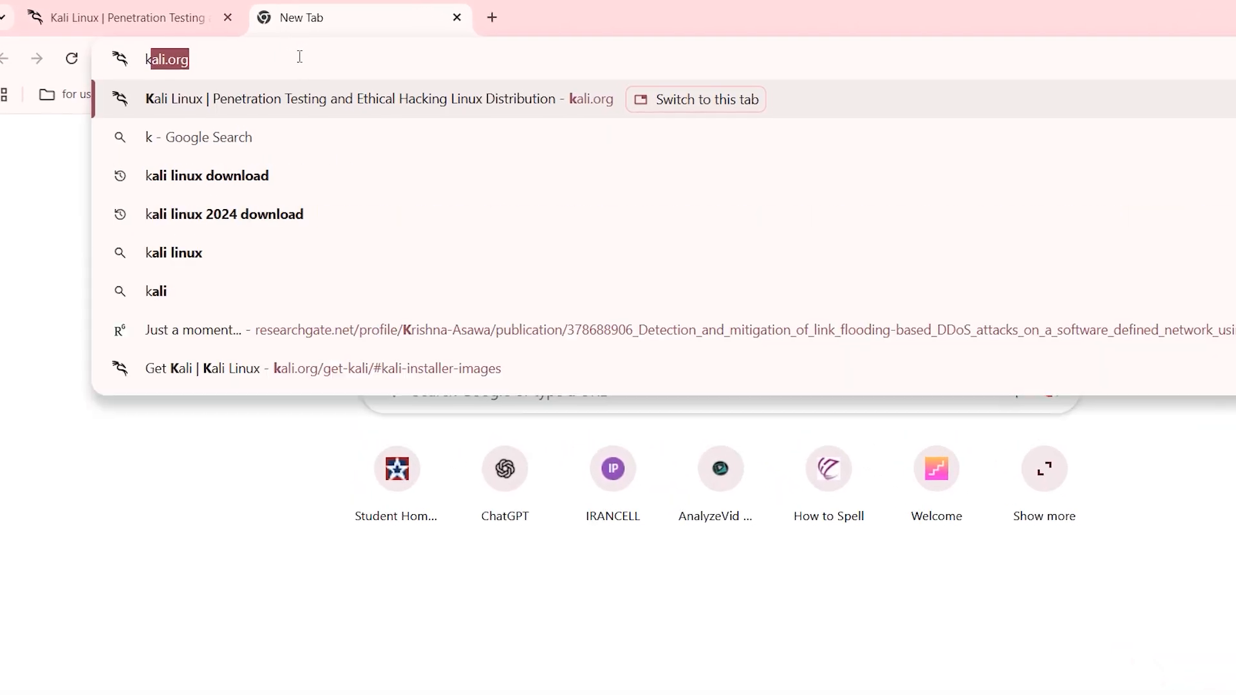
pyautogui.press('Right')
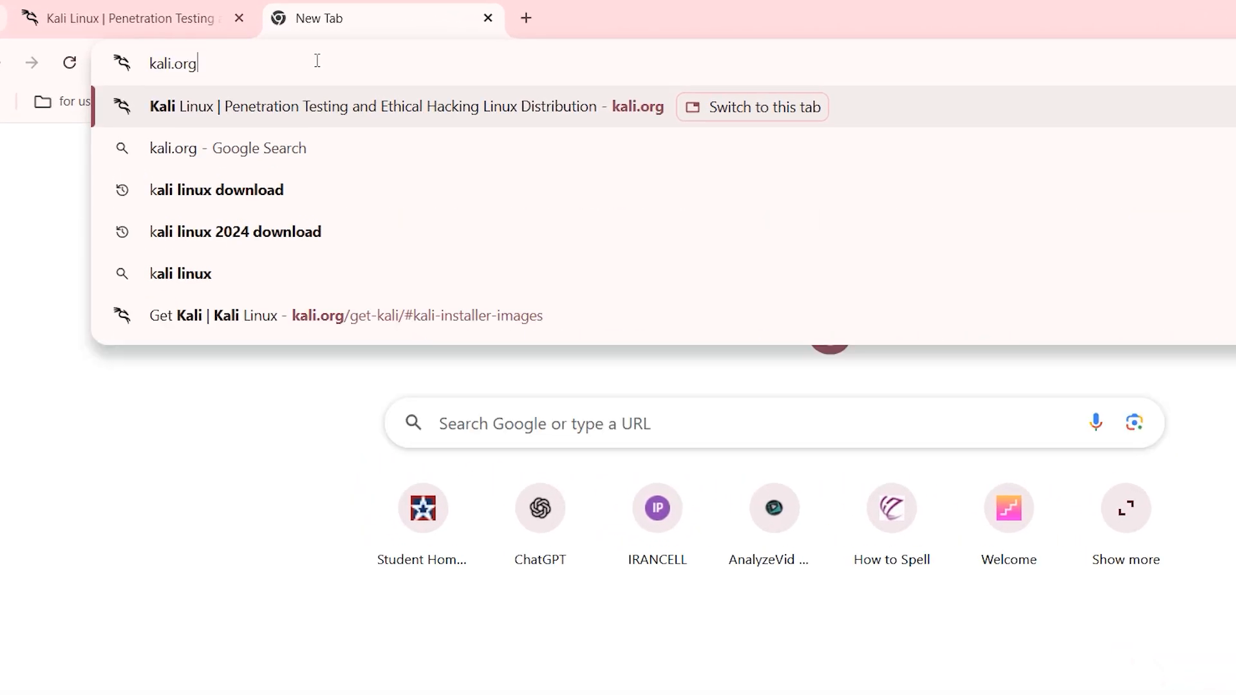
pyautogui.press('Return')
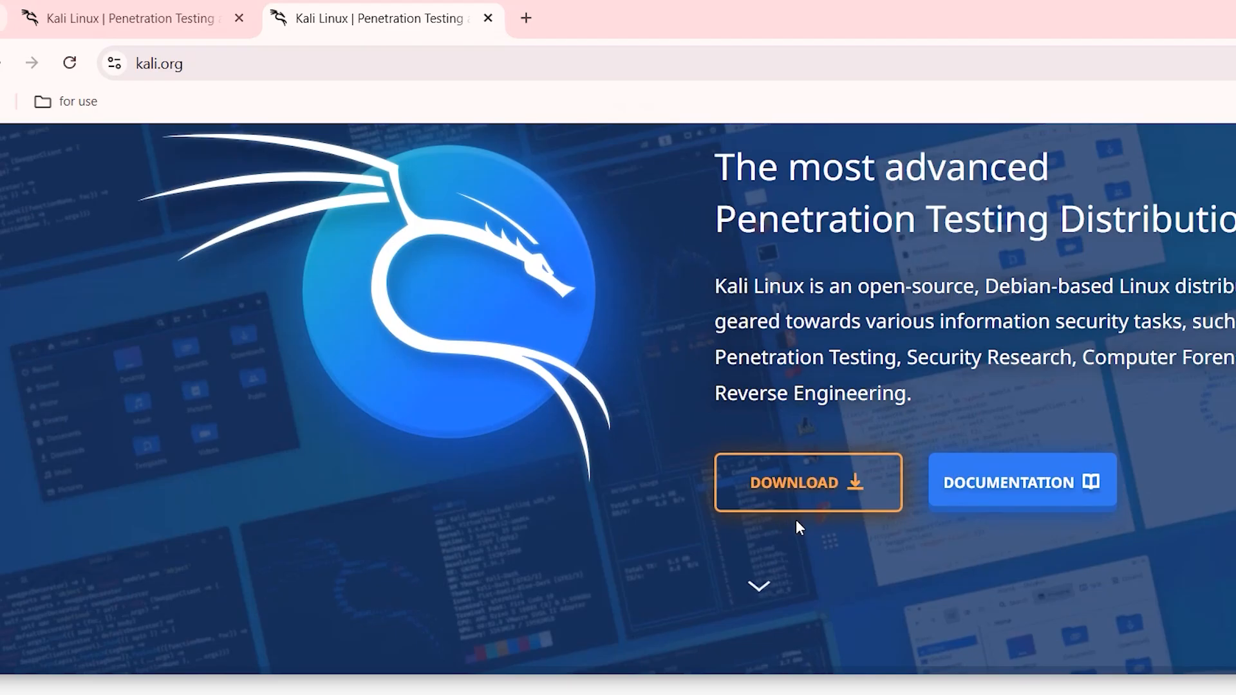
pyautogui.click(807, 502)
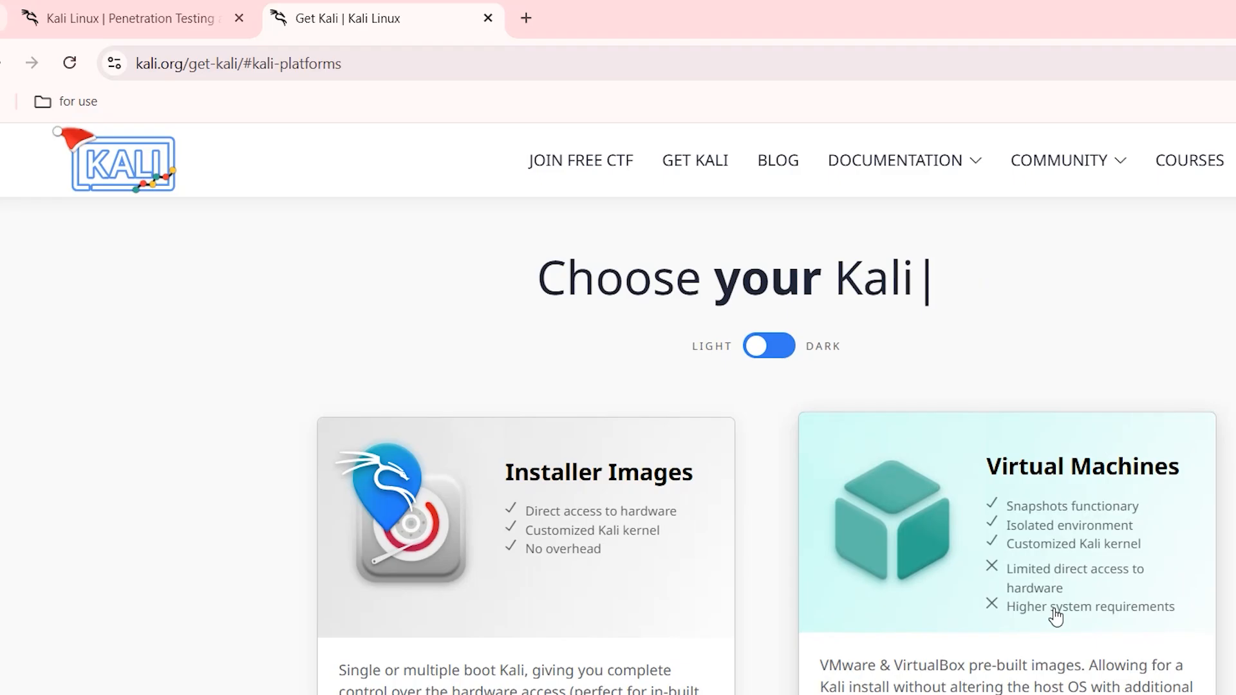
pyautogui.click(1055, 654)
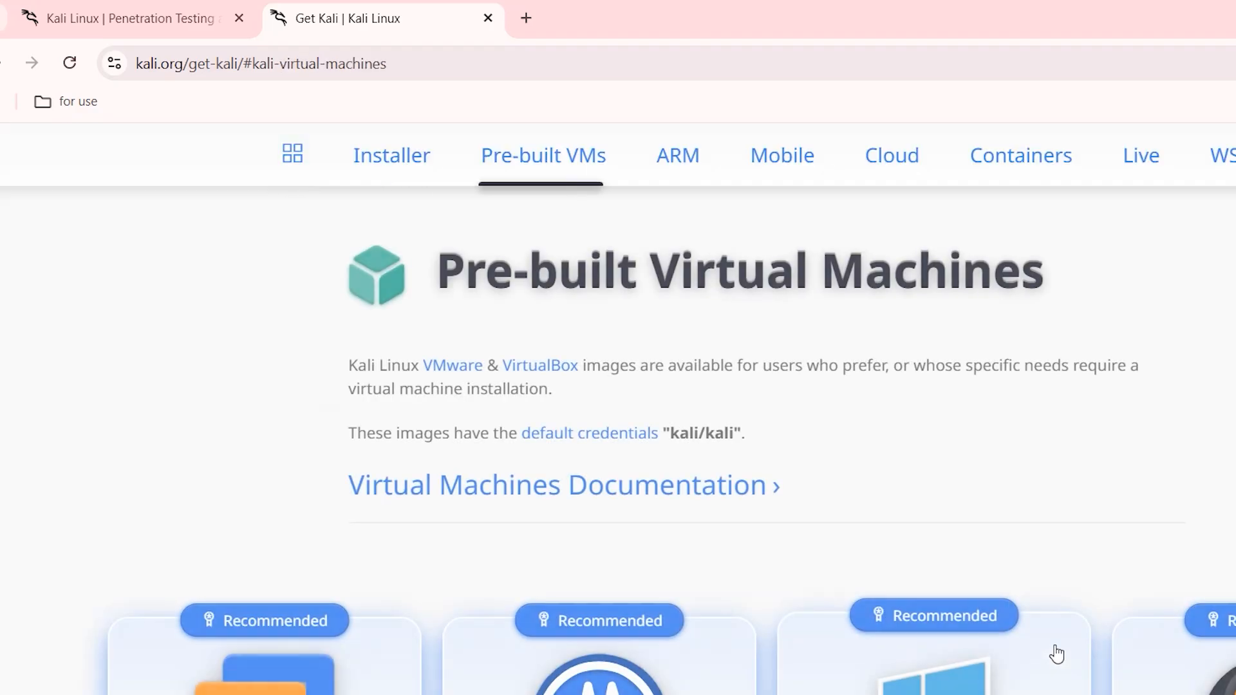
# - Start downloading the recommended pre-built VMware image and pause the transfer from the recent download history
pyautogui.scroll(-5, 1221, 499)
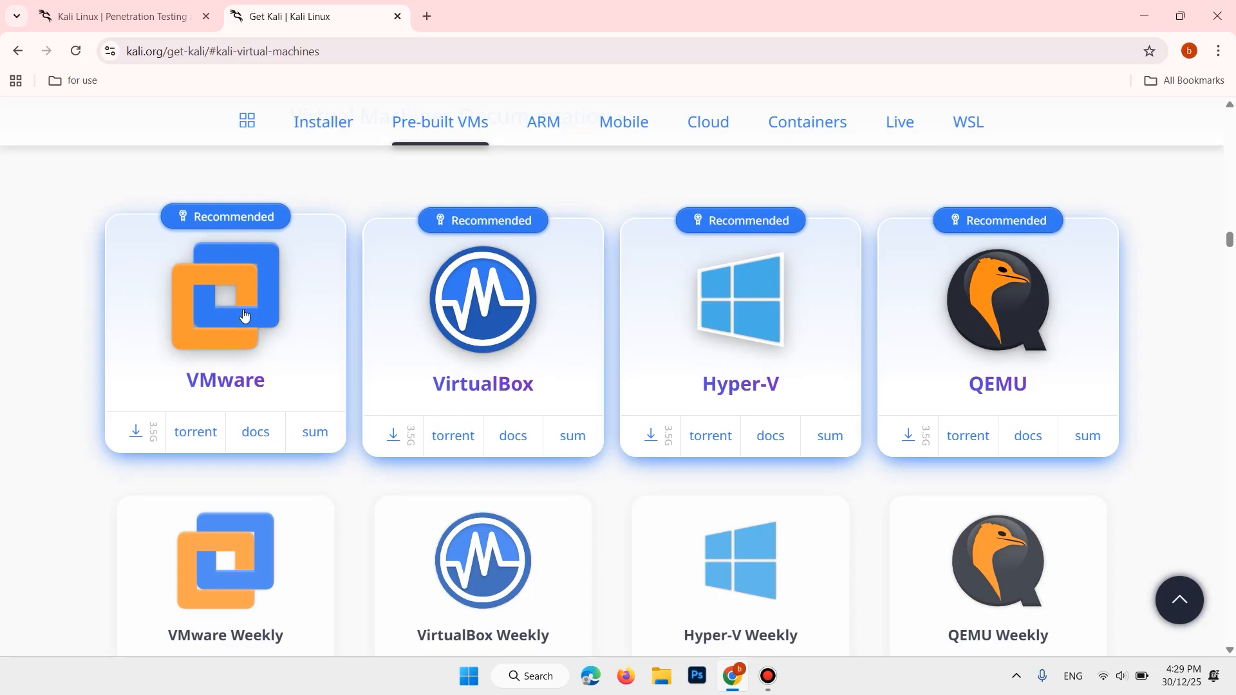
pyautogui.click(133, 435)
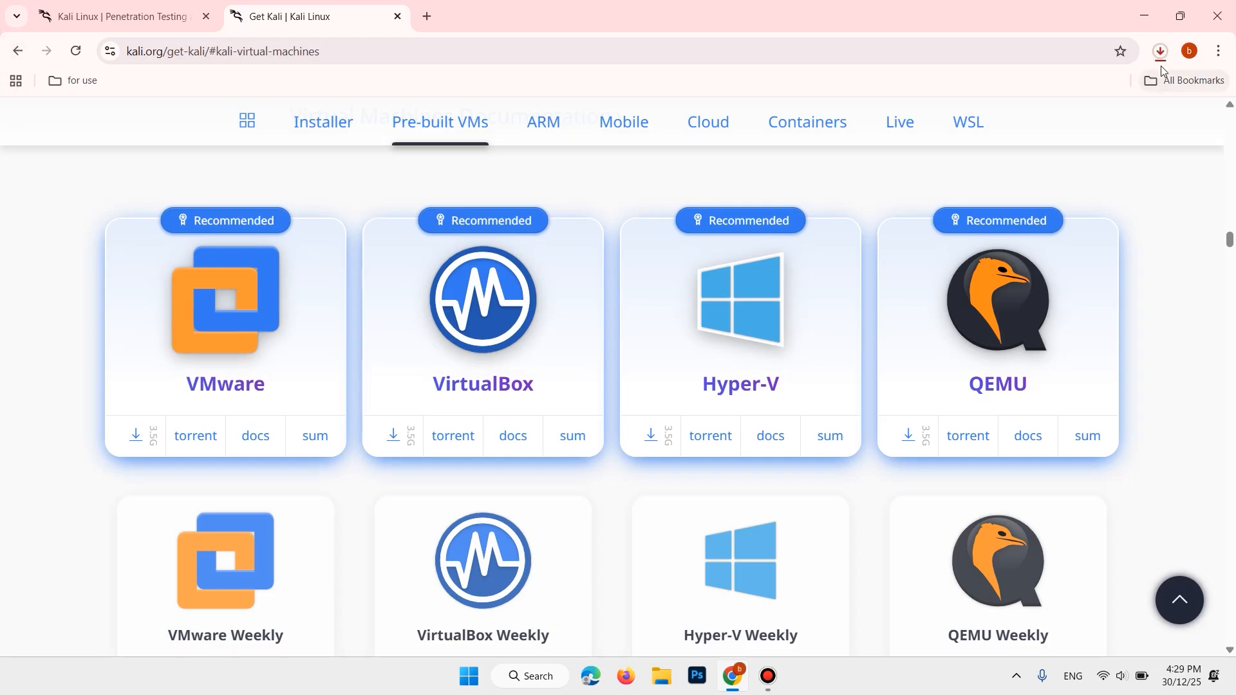
pyautogui.click(1161, 61)
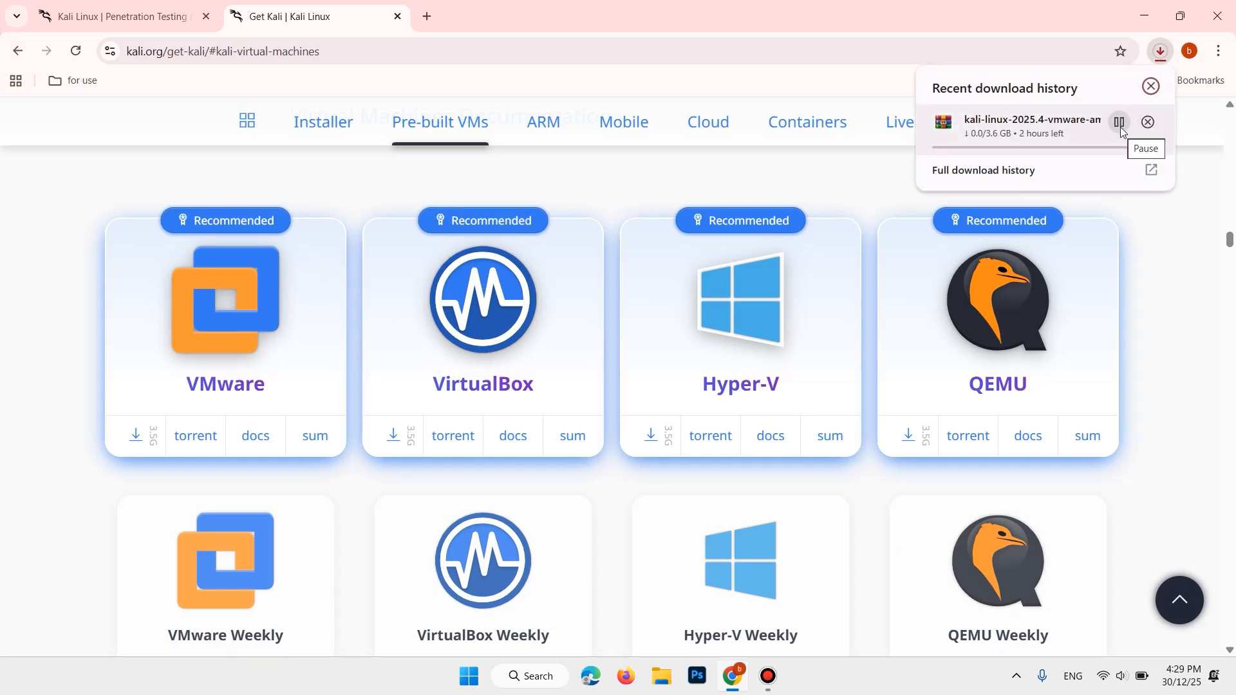
pyautogui.click(1120, 126)
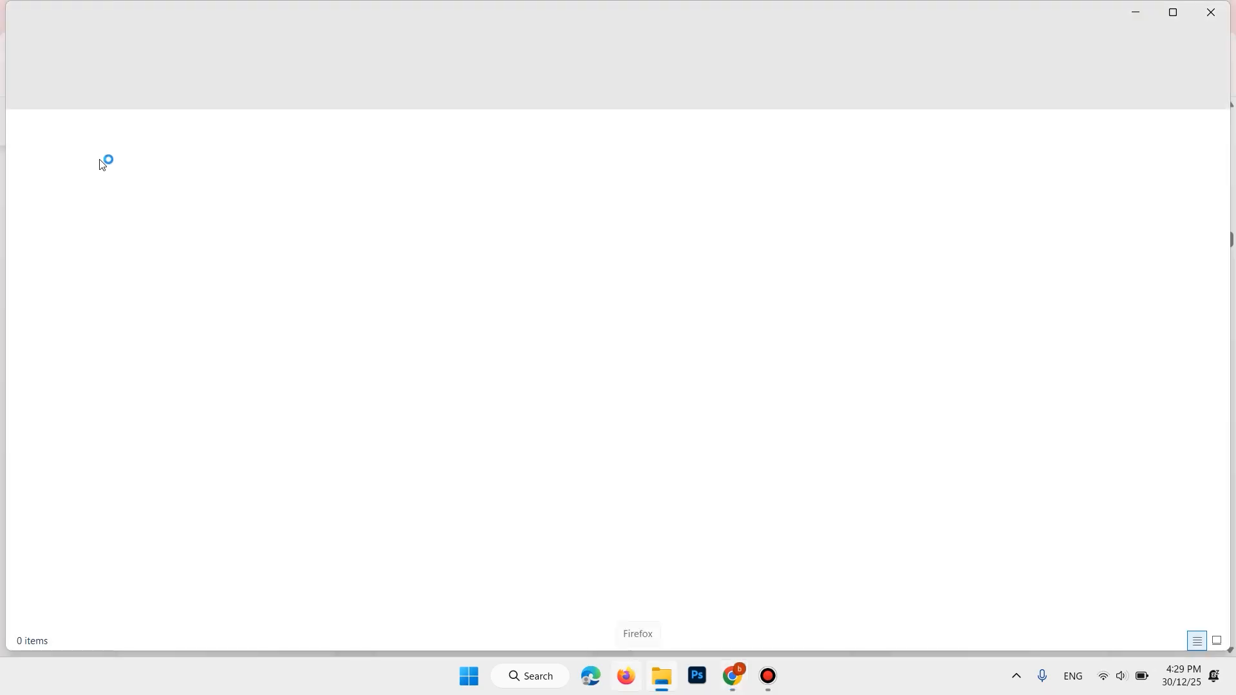
# - In File Explorer, extract the kali-linux-2025.4-vmware-amd64.7z archive directly into the Downloads folder with WinRAR
pyautogui.click(73, 209)
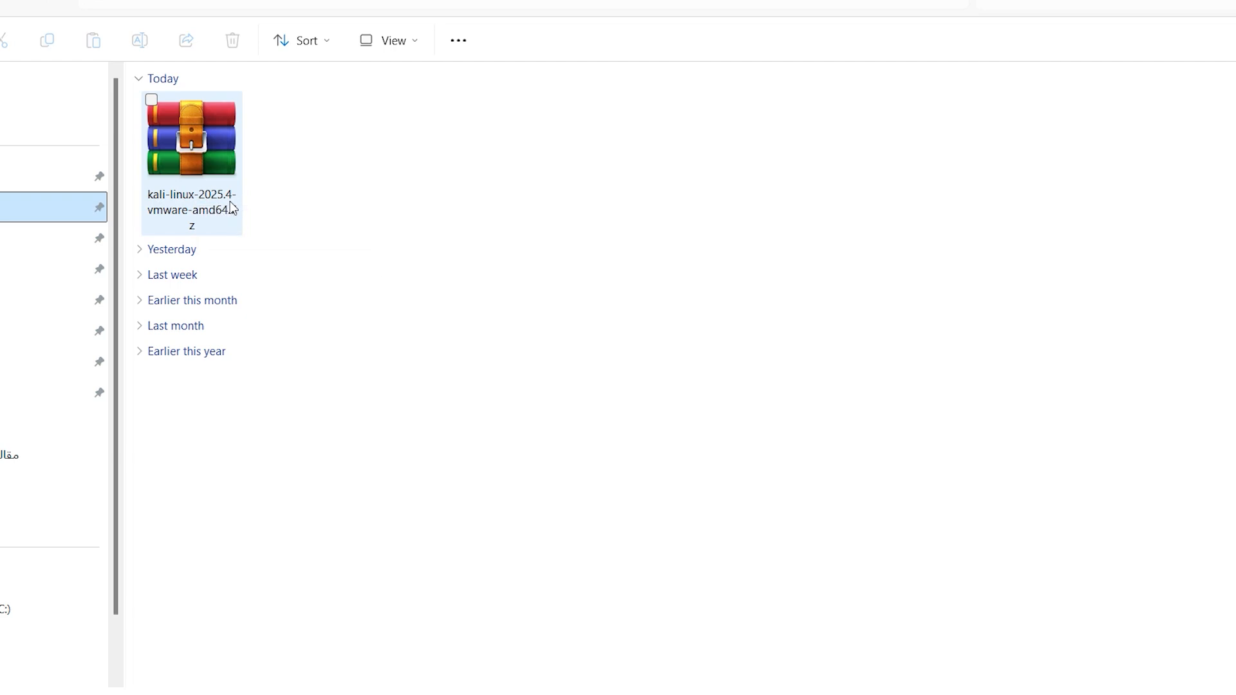
pyautogui.click(206, 155)
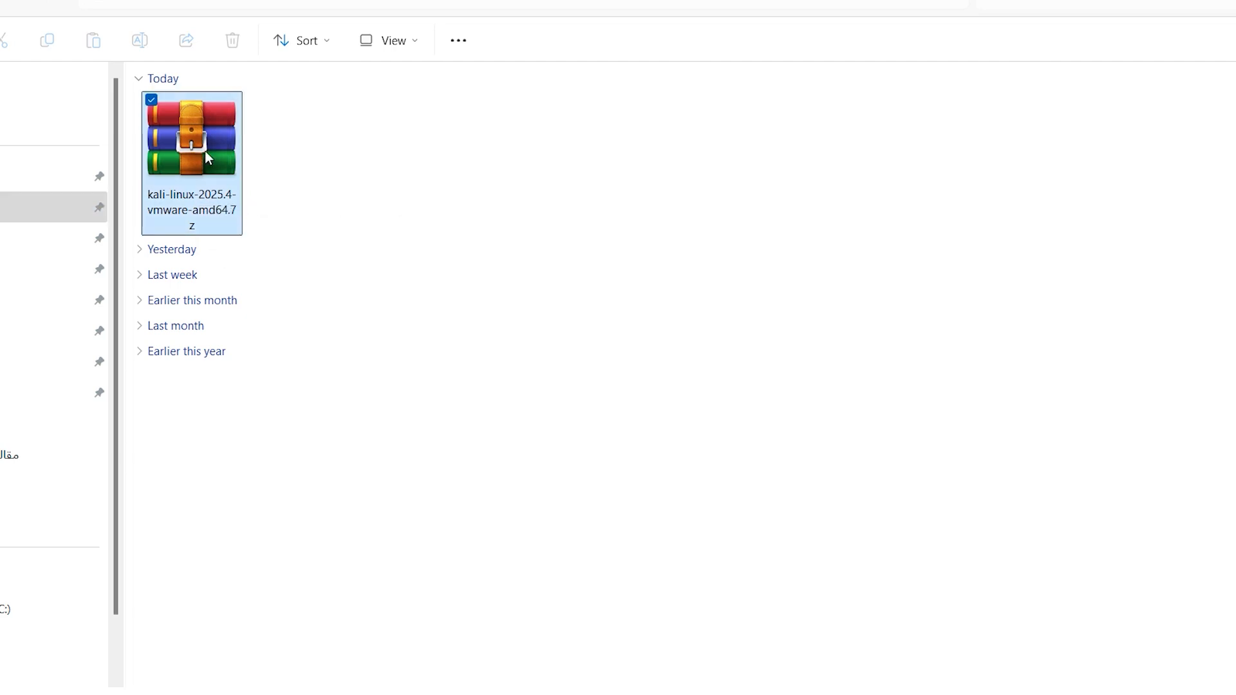
pyautogui.rightClick(204, 150)
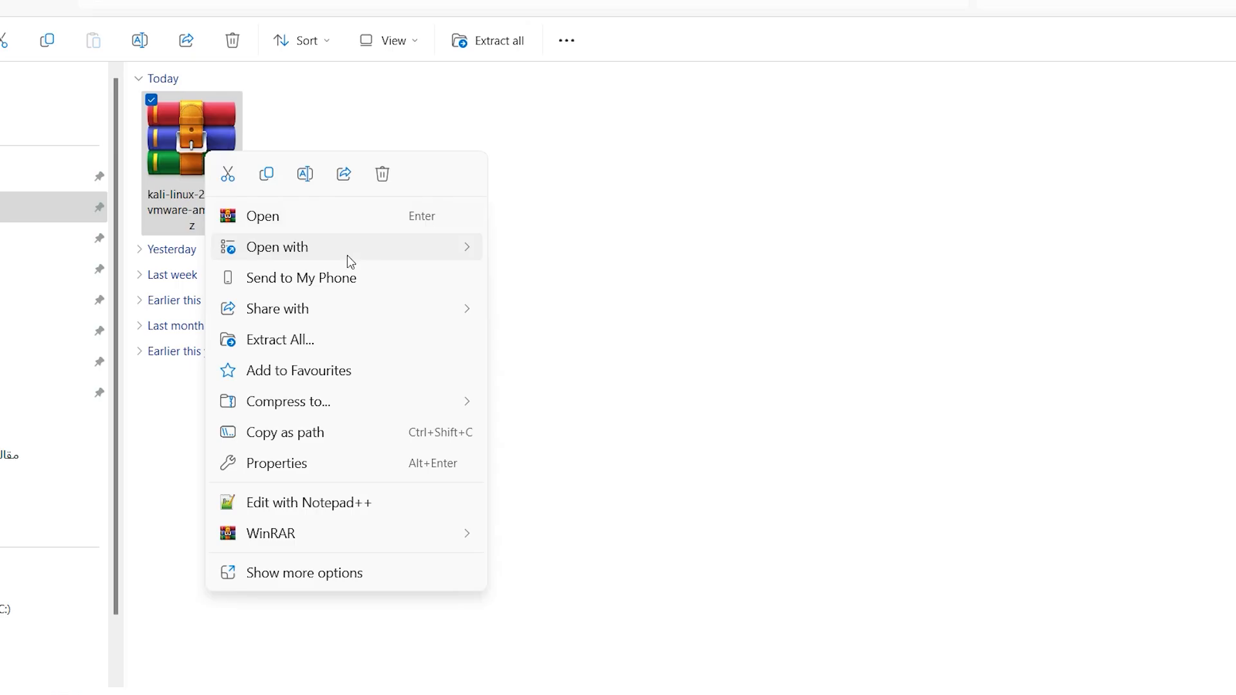
pyautogui.moveTo(384, 258)
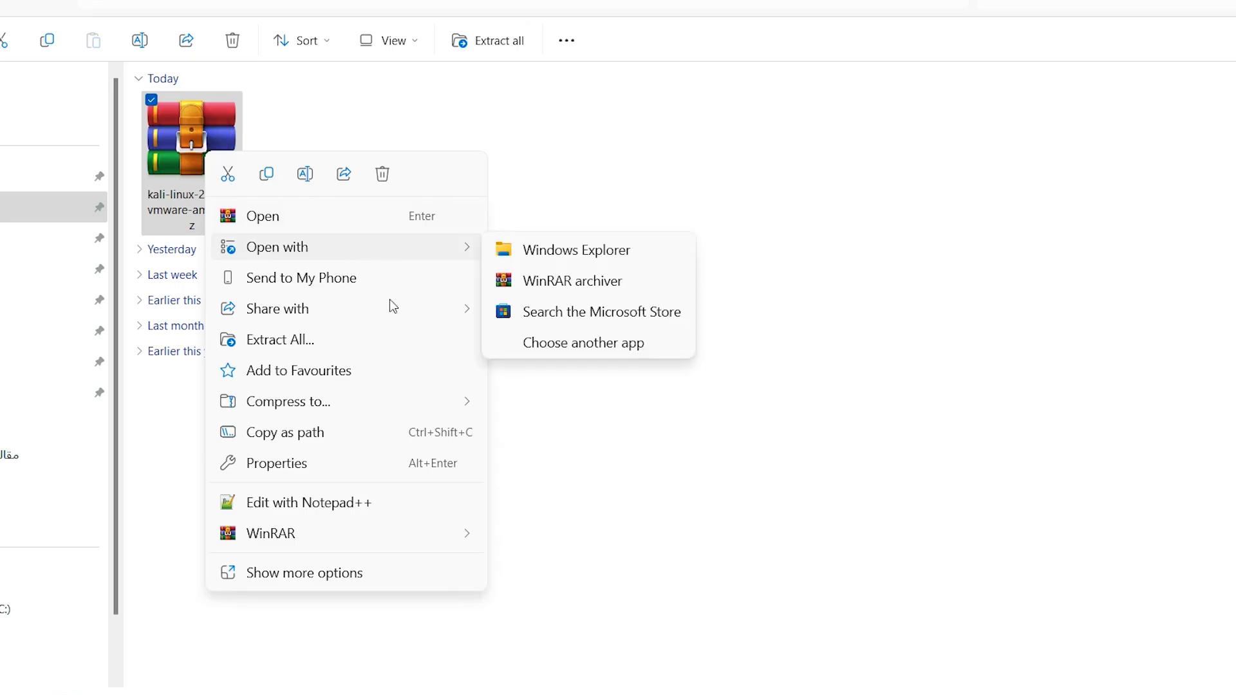
pyautogui.moveTo(446, 530)
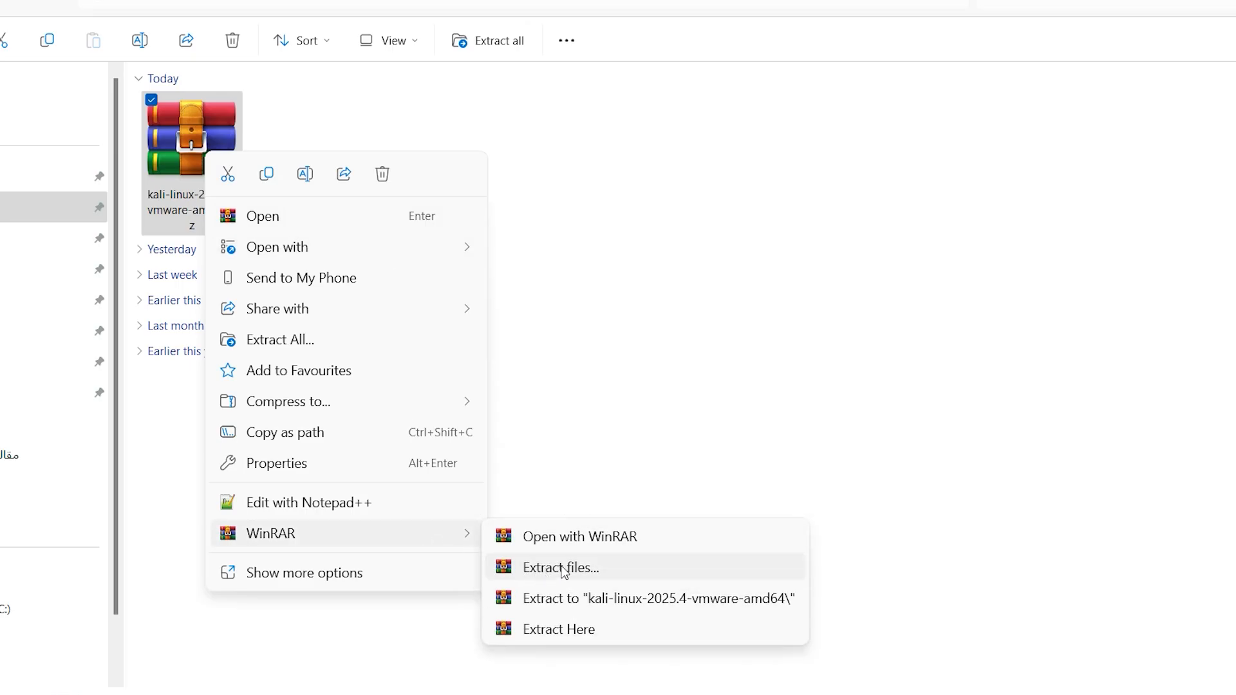
pyautogui.click(547, 631)
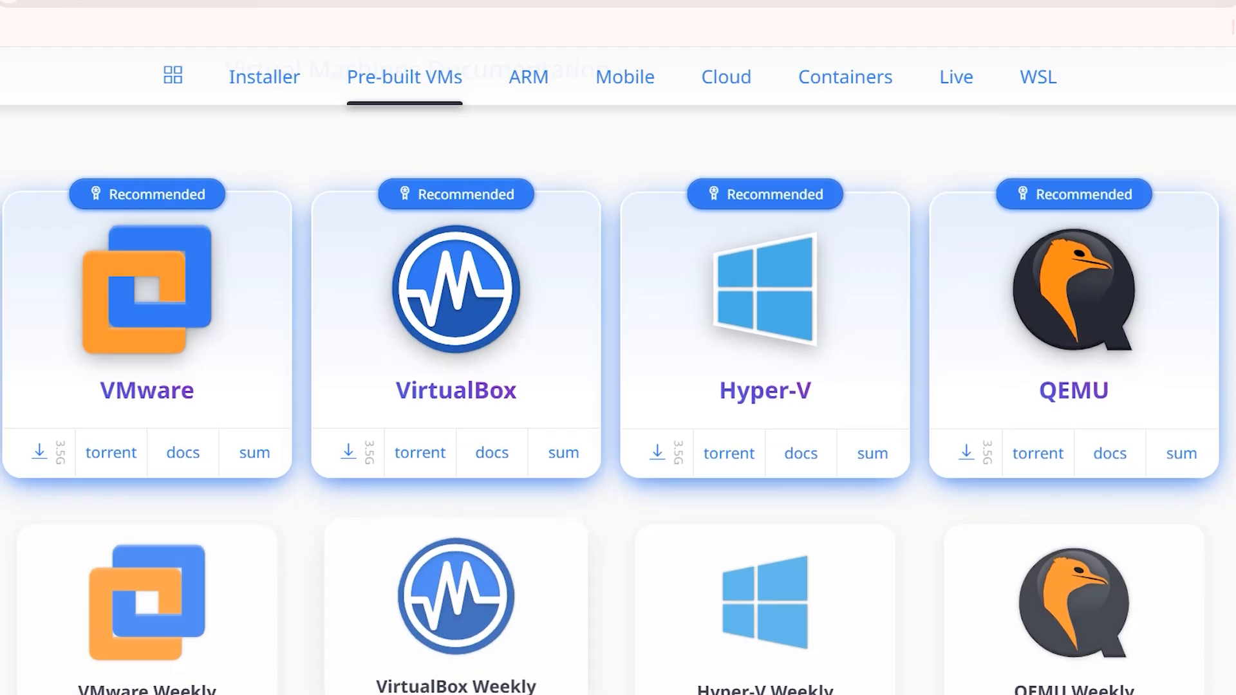
# - Search the computer for "vm" and launch VMware Workstation Pro
pyautogui.press('super')
pyautogui.write('vm')
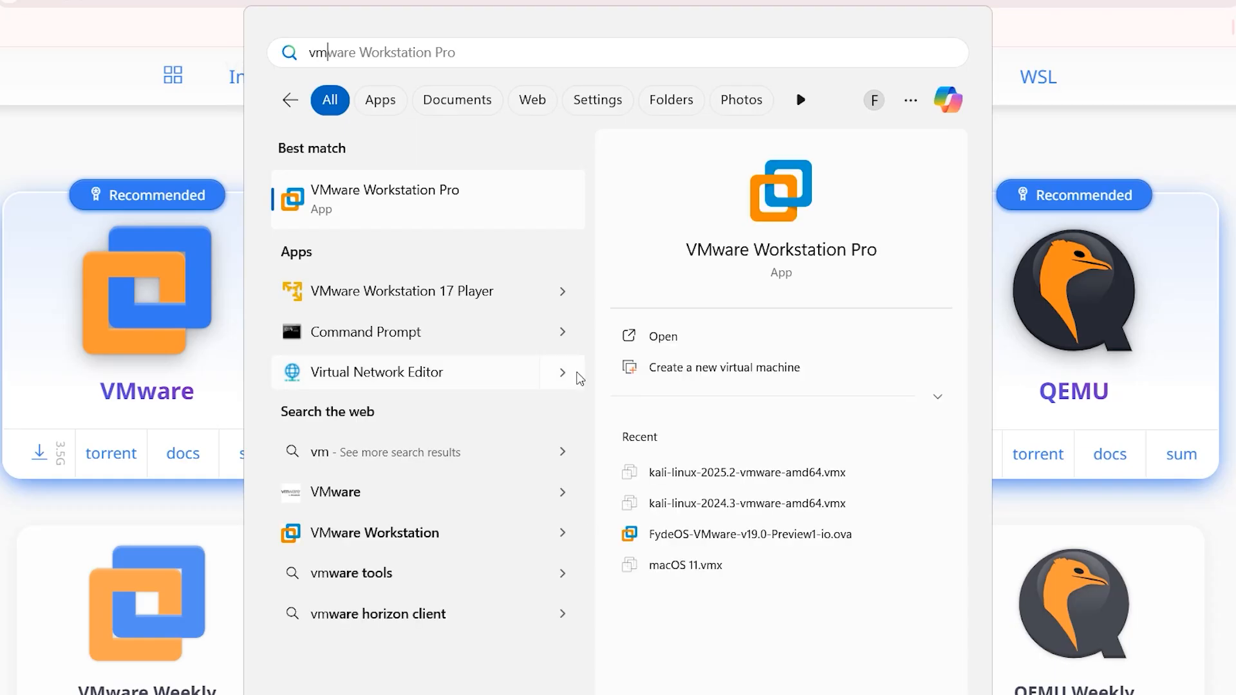
pyautogui.click(422, 204)
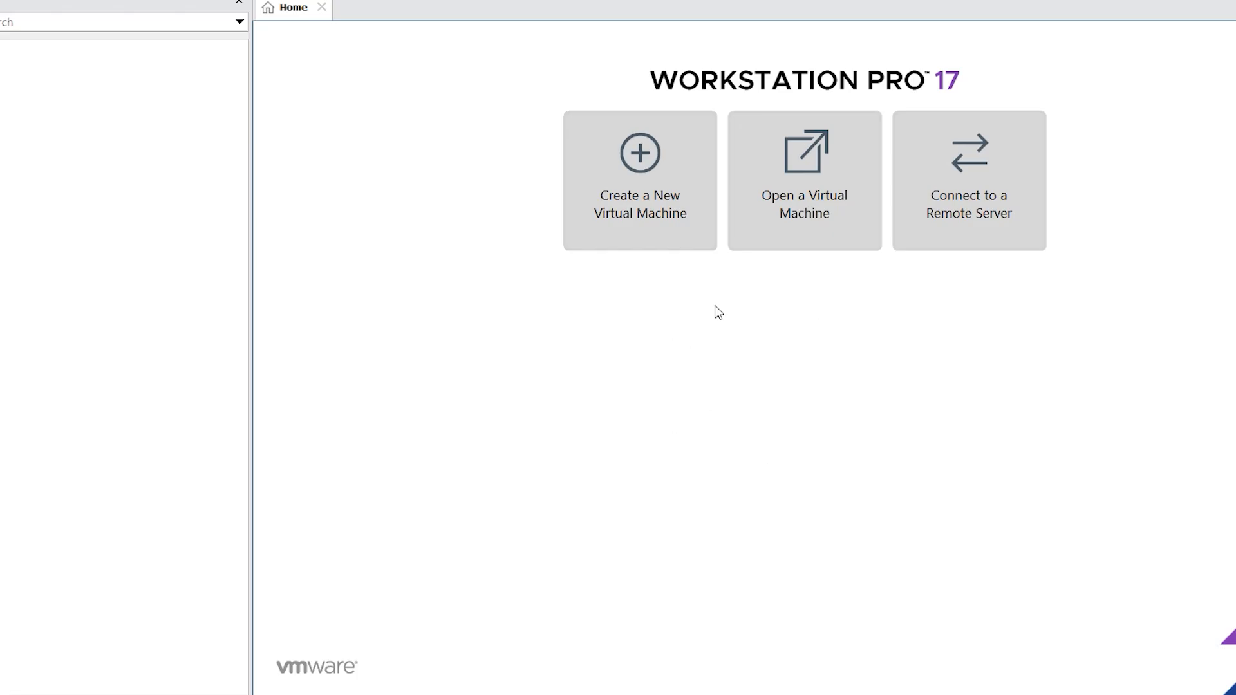
# - Open the virtual machine file kali-linux-2025.4-vmware-amd64.vmx from the extracted folder in Downloads
pyautogui.click(796, 221)
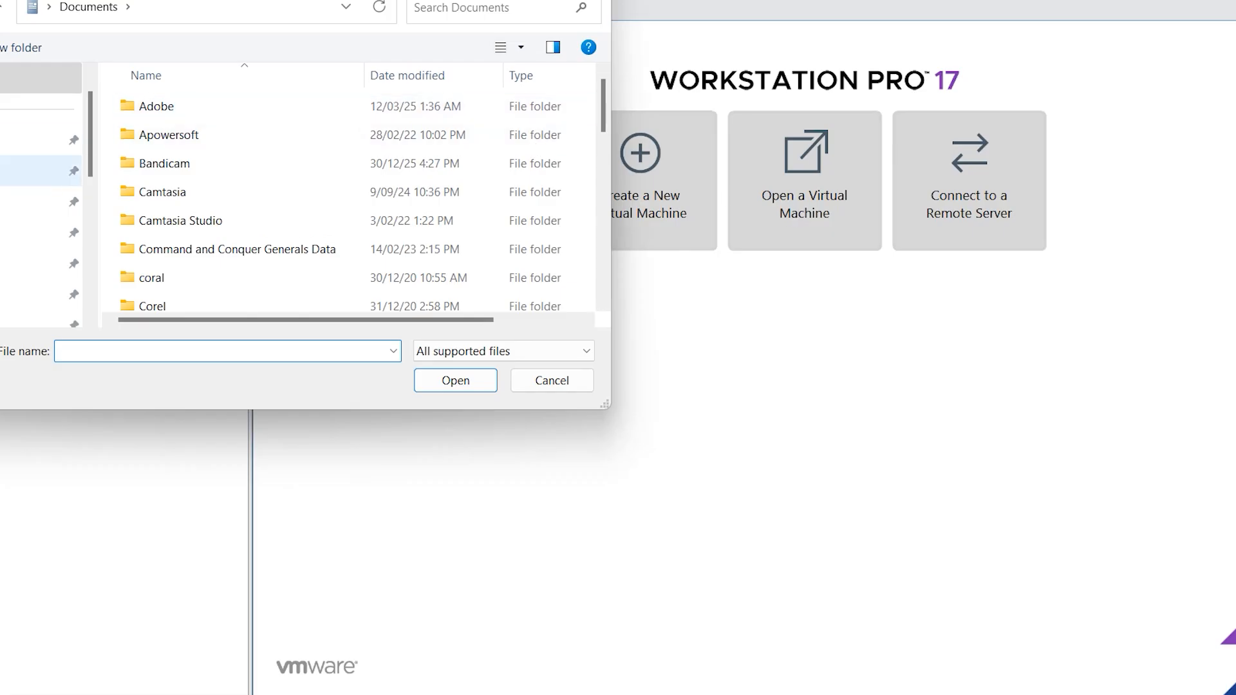
pyautogui.click(26, 202)
pyautogui.click(26, 171)
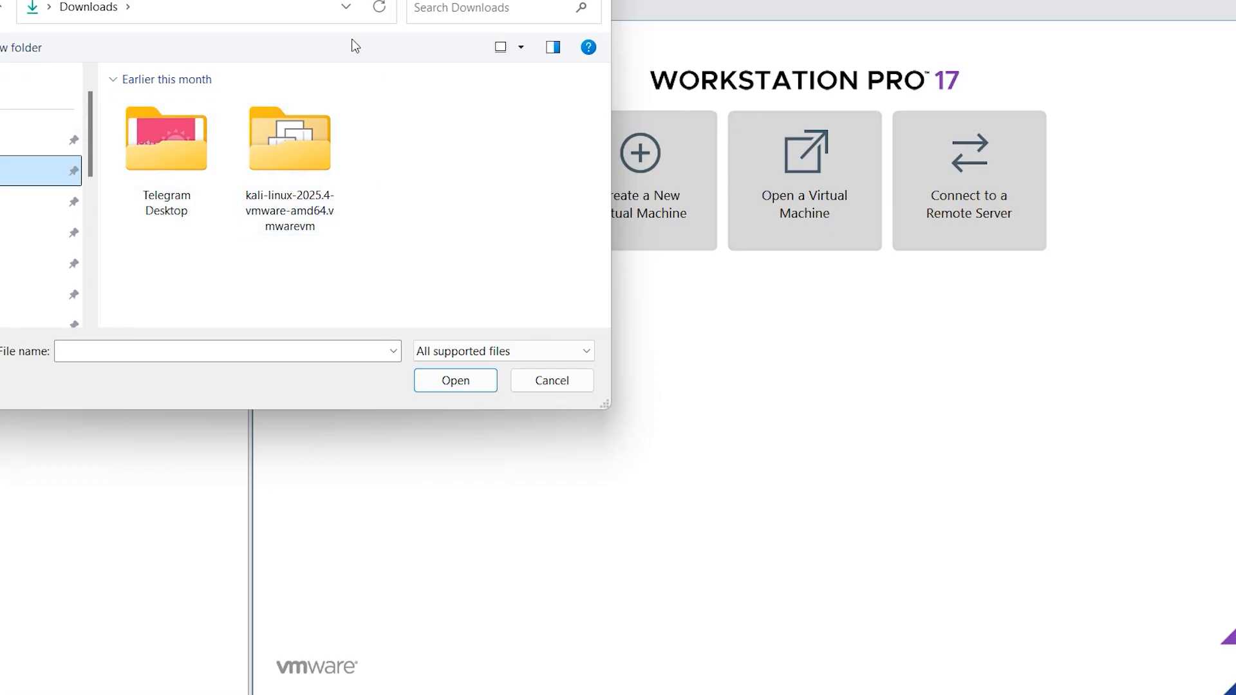
pyautogui.moveTo(298, 0); pyautogui.dragTo(613, 27)
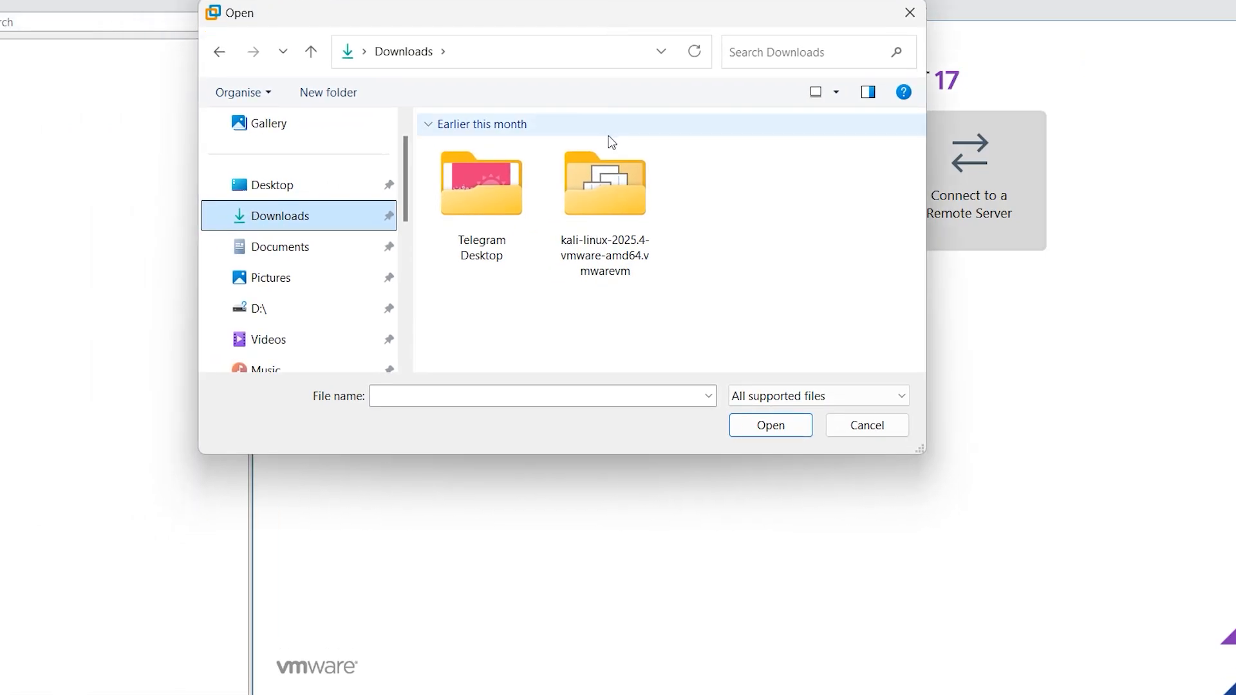
pyautogui.doubleClick(622, 202)
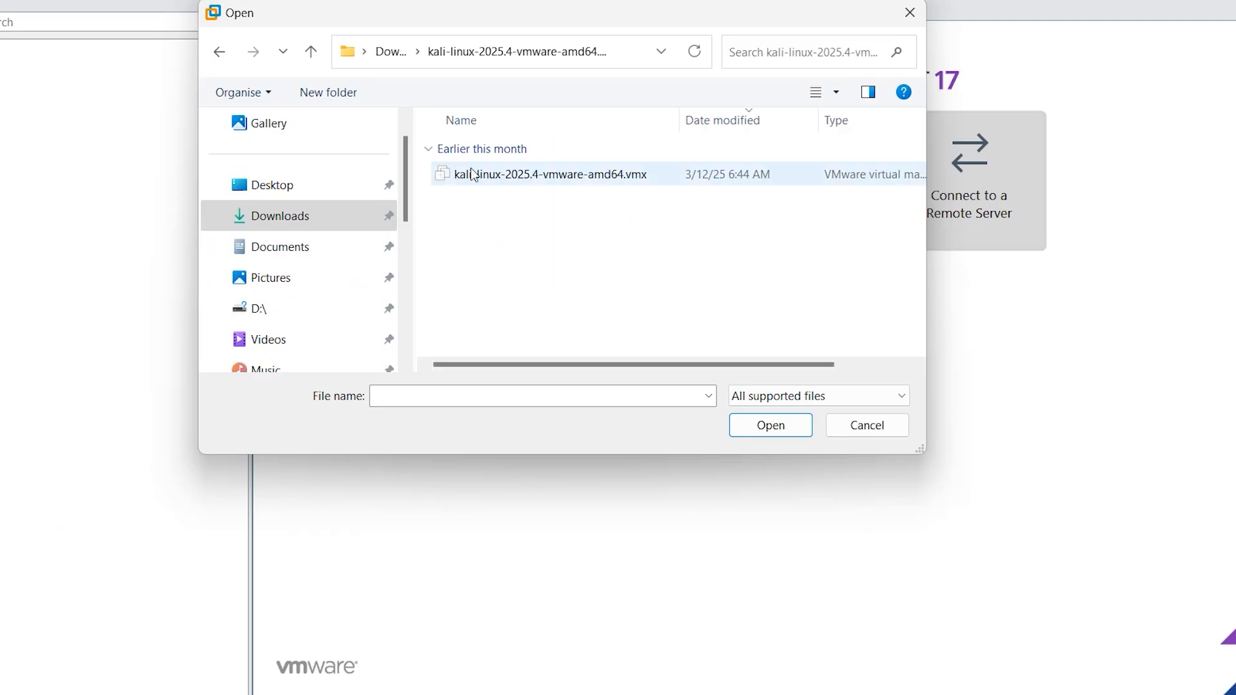
pyautogui.click(654, 179)
pyautogui.click(775, 428)
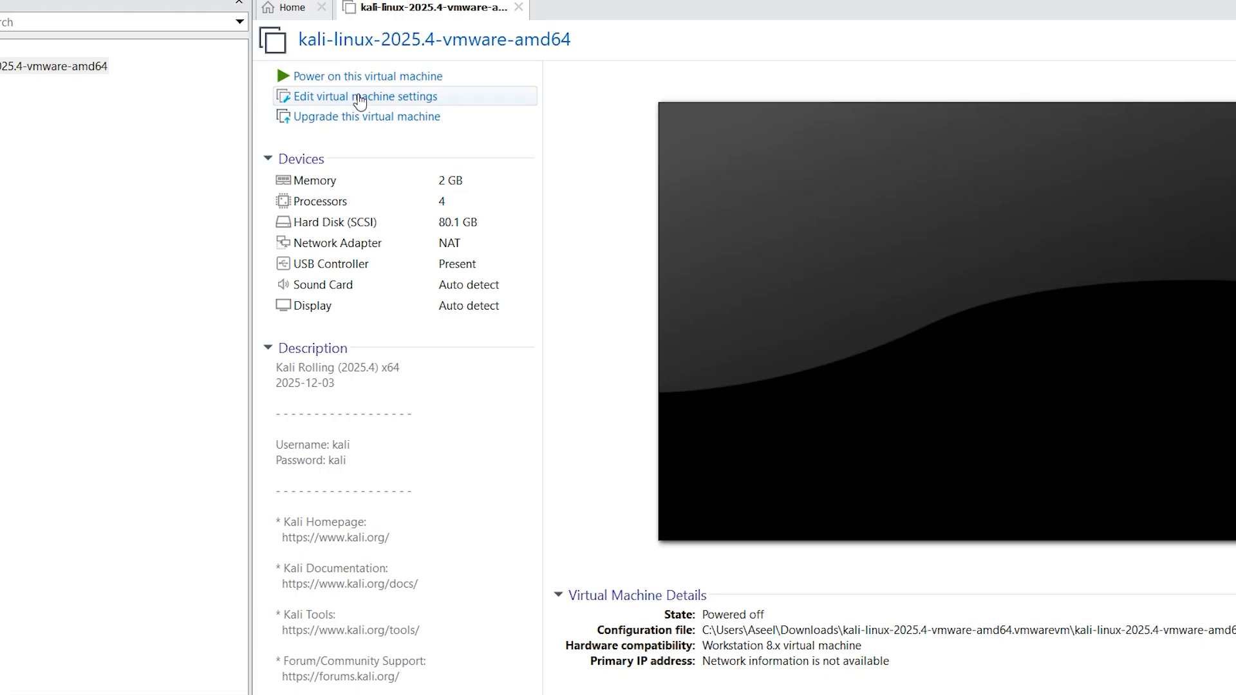
# - Edit the Kali virtual machine's settings to allocate about 5.7 GB of memory
pyautogui.click(376, 100)
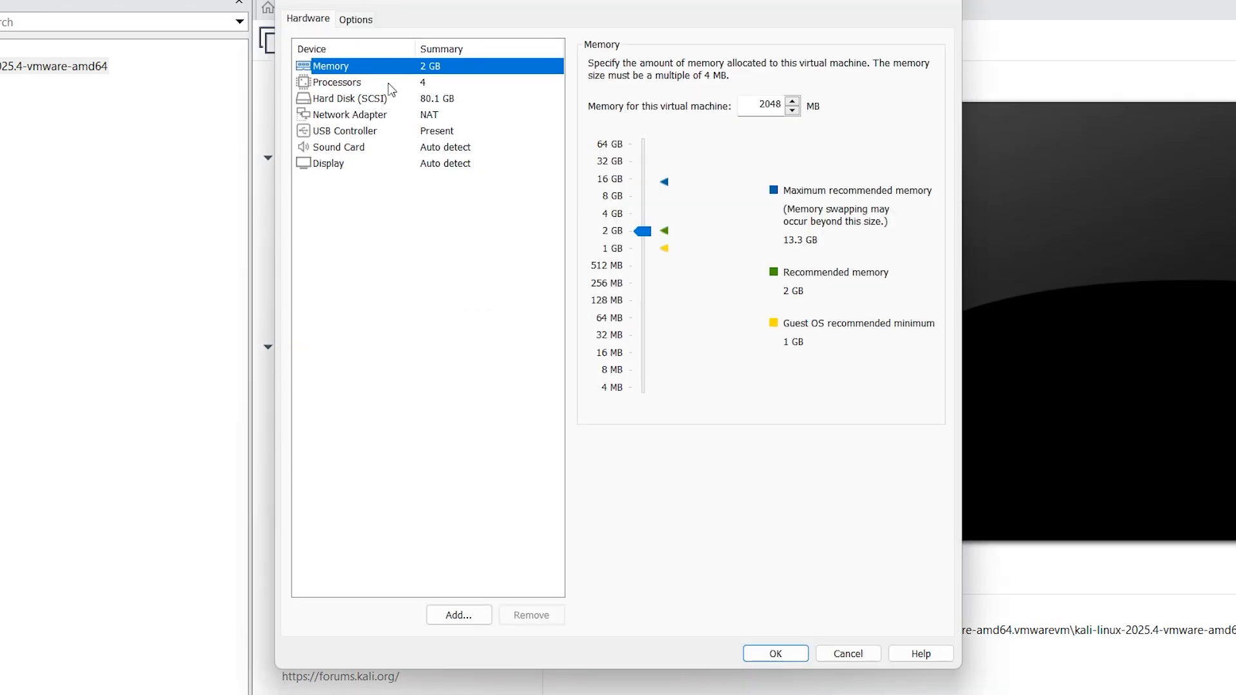
pyautogui.moveTo(641, 230)
pyautogui.mouseDown()
pyautogui.moveTo(636, 180)
pyautogui.moveTo(642, 206)
pyautogui.mouseUp()
# - Review the processor, hard disk and network adapter settings, trying the Host-only and Bridged connections before selecting NAT again
pyautogui.click(338, 82)
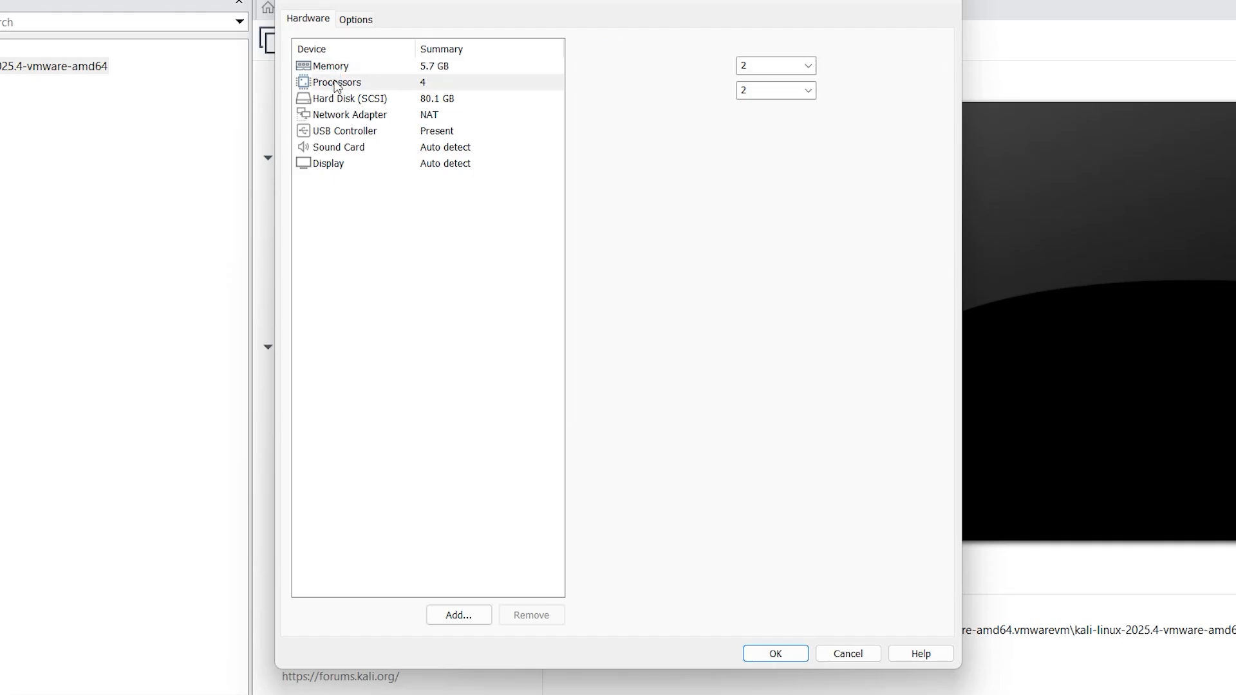
pyautogui.click(374, 103)
pyautogui.click(377, 116)
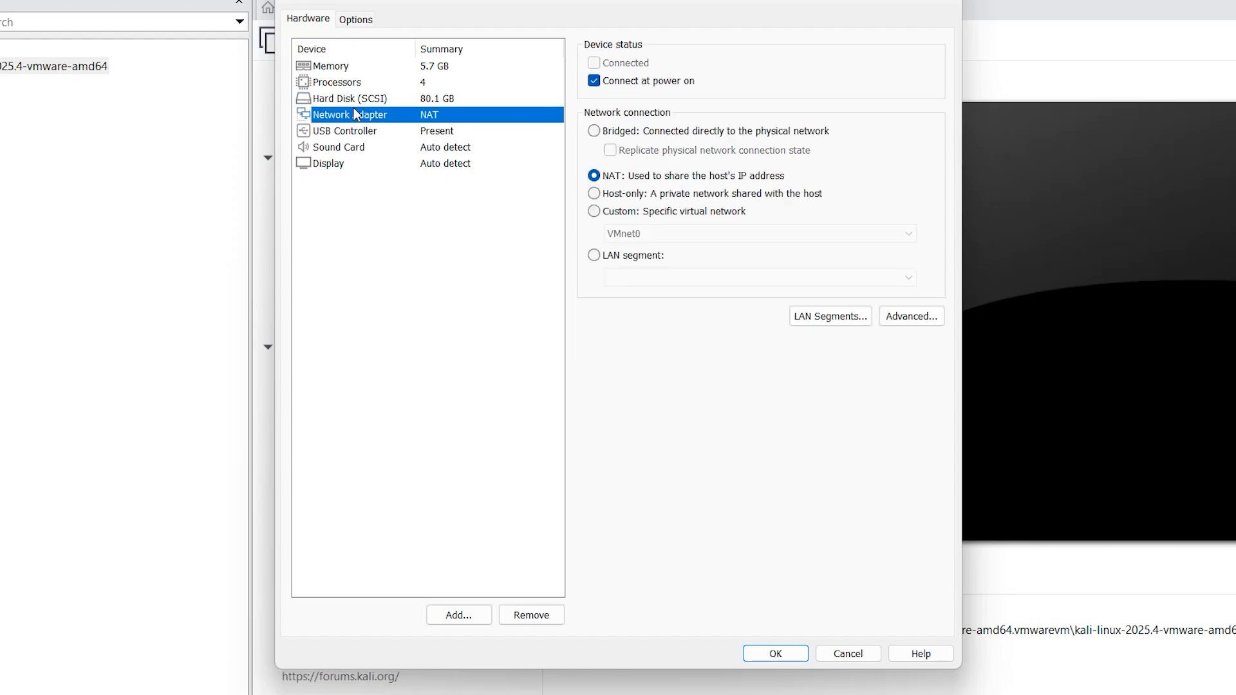
pyautogui.click(355, 103)
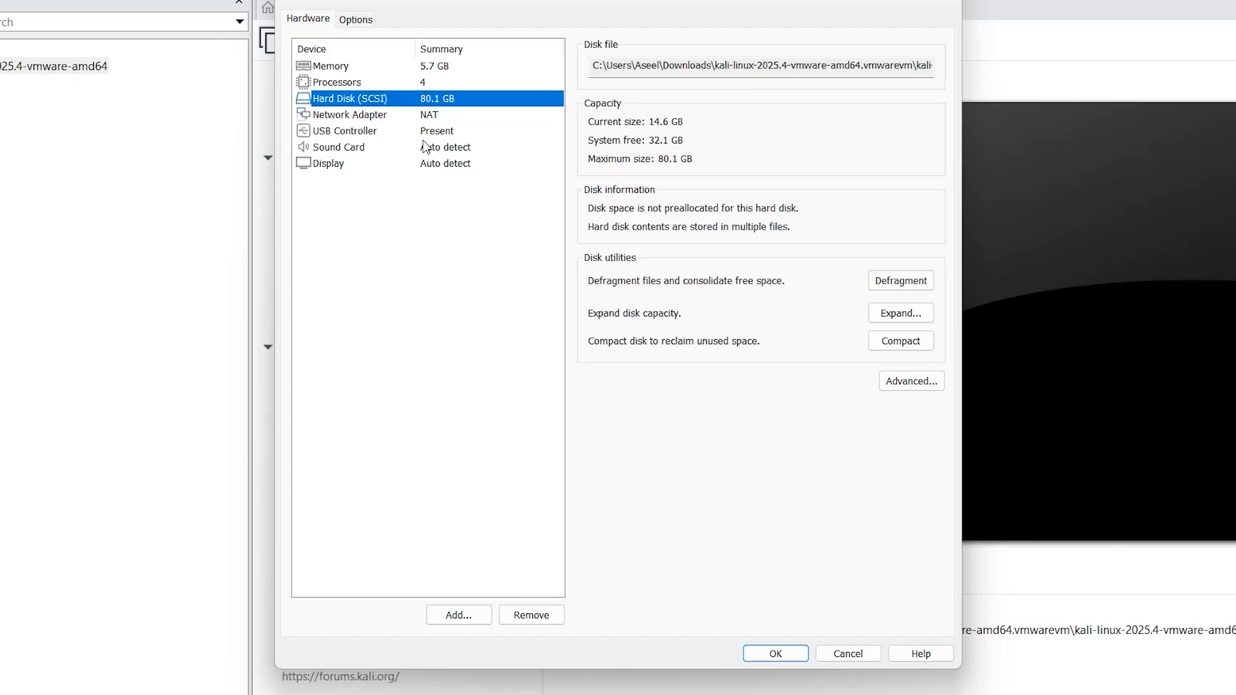
pyautogui.click(403, 130)
pyautogui.click(371, 119)
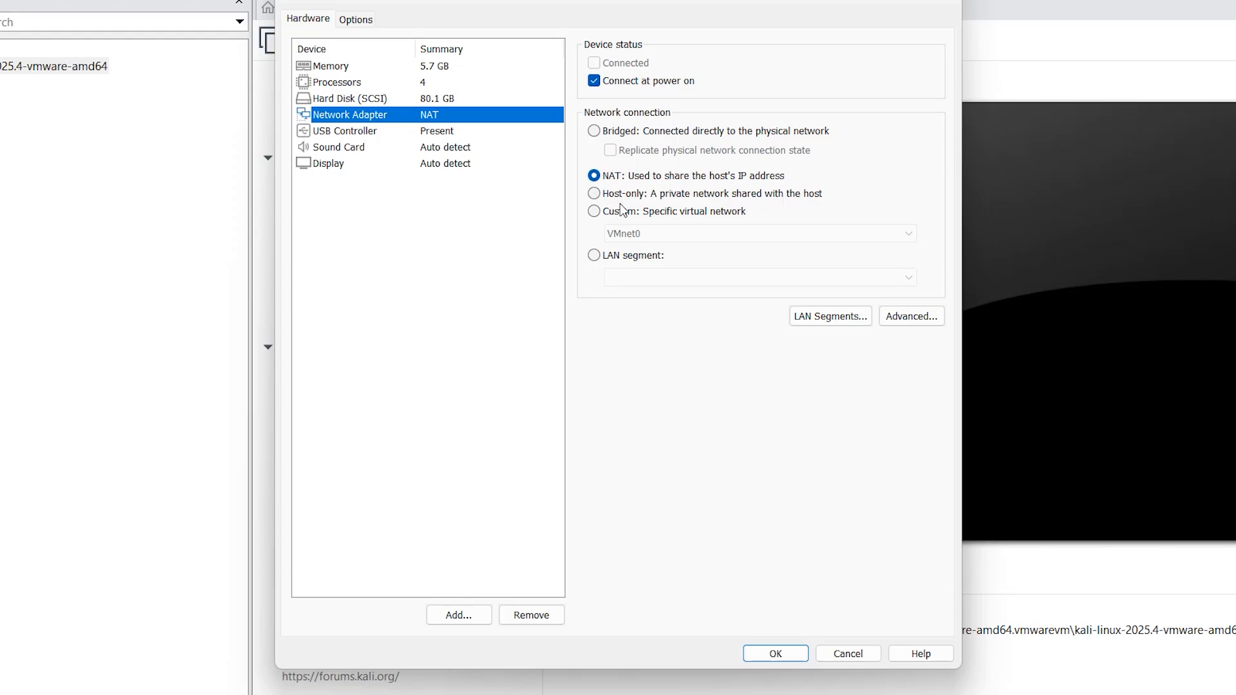
pyautogui.click(639, 194)
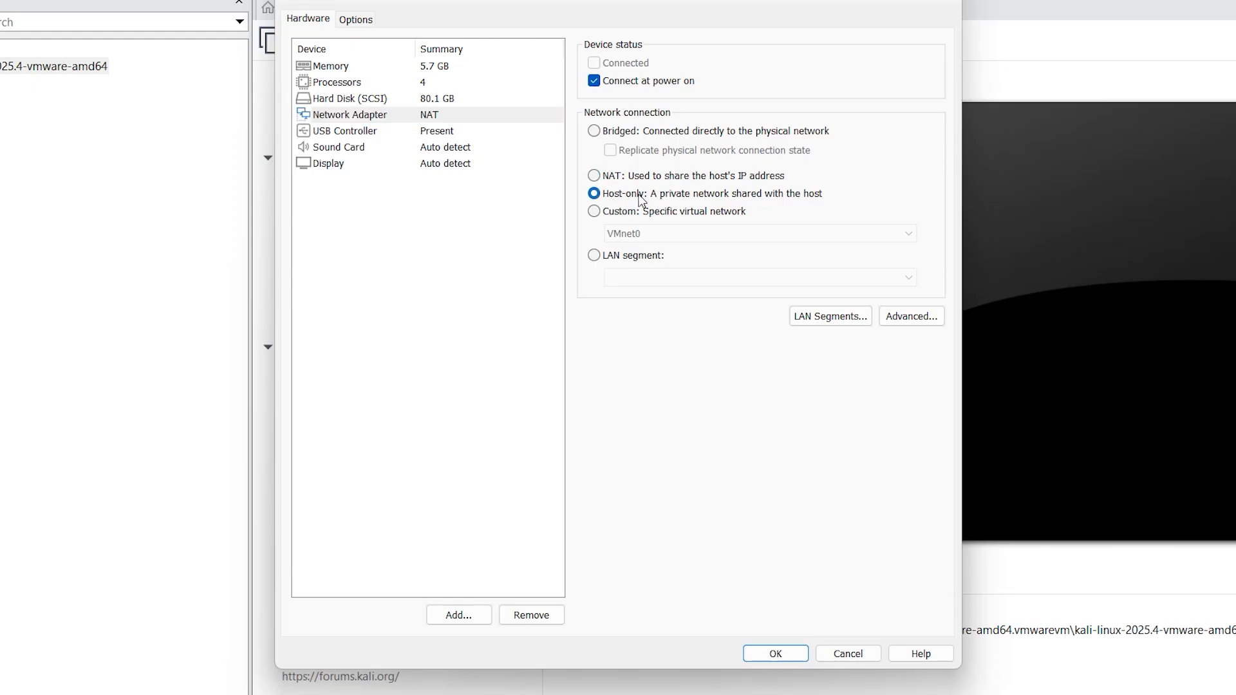
pyautogui.click(602, 131)
pyautogui.click(595, 175)
# - Set the USB controller's compatibility to USB 3.1
pyautogui.click(335, 134)
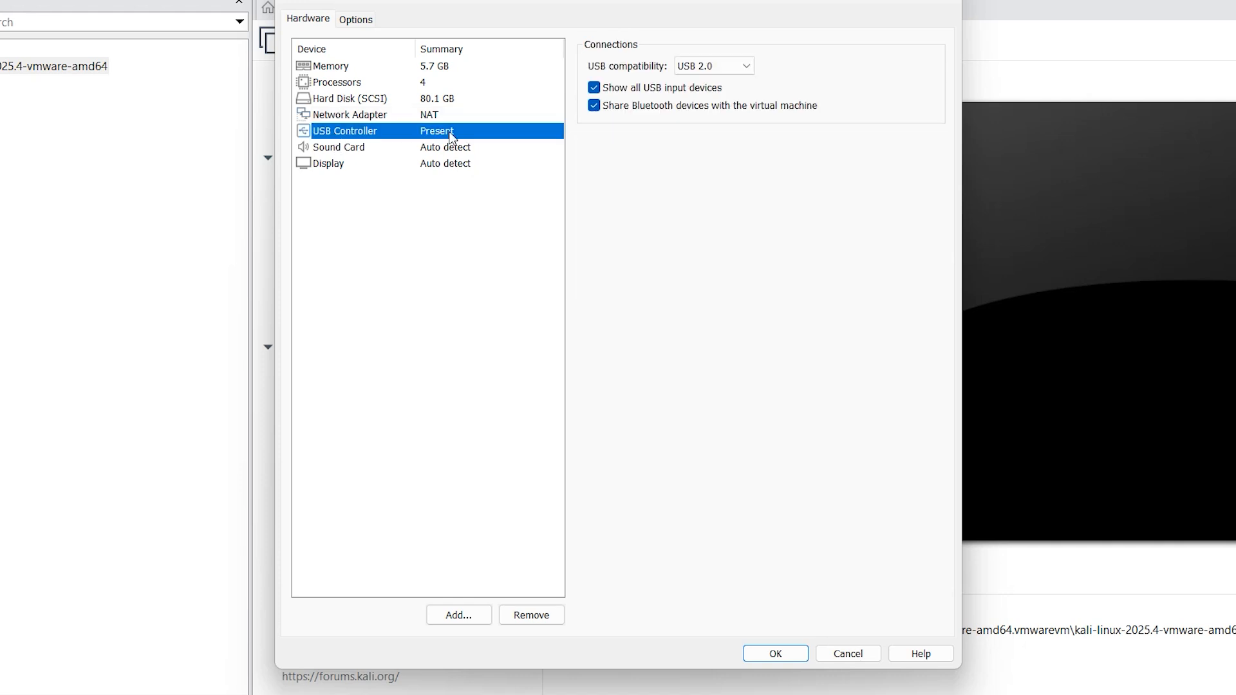
pyautogui.click(747, 68)
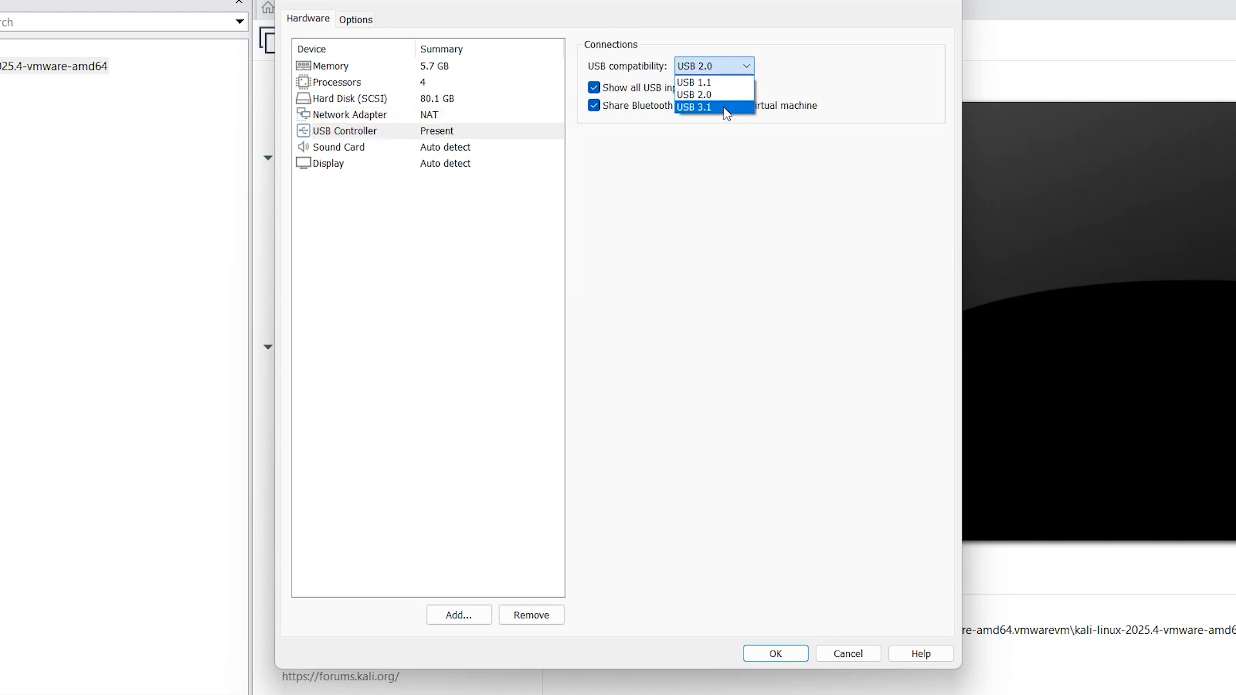
pyautogui.click(726, 108)
# - Check the sound card and display settings, save the hardware configuration and power on the Kali virtual machine
pyautogui.click(378, 149)
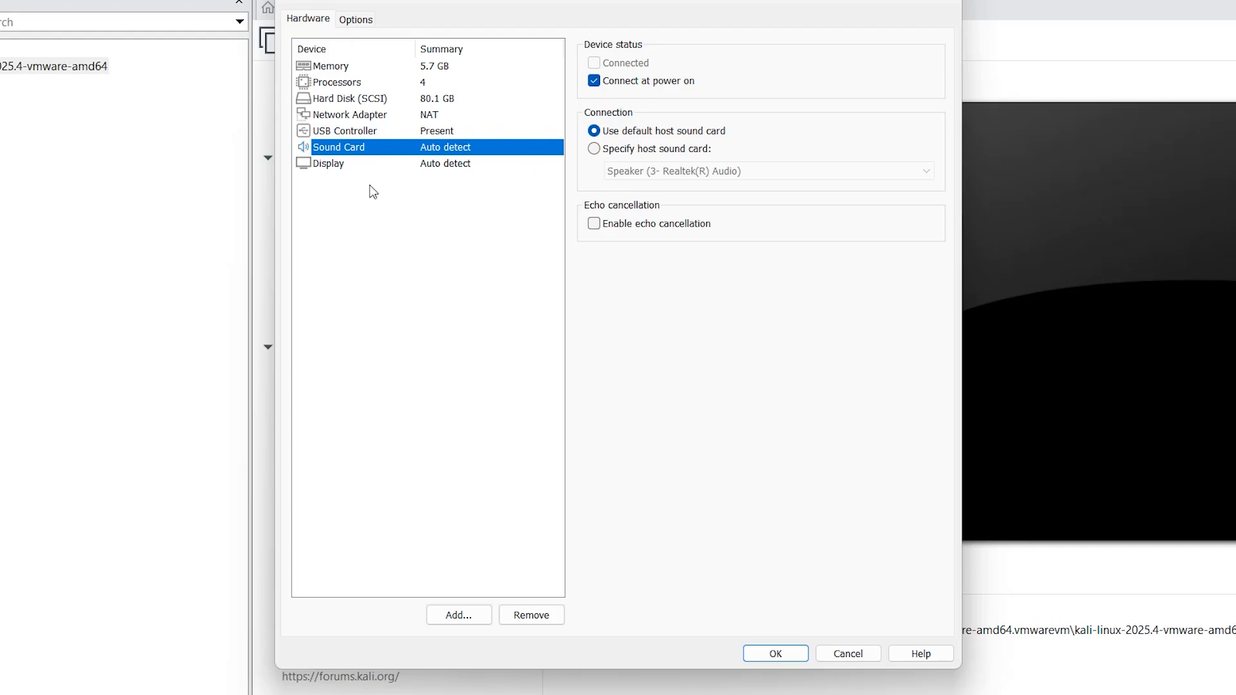
pyautogui.click(344, 173)
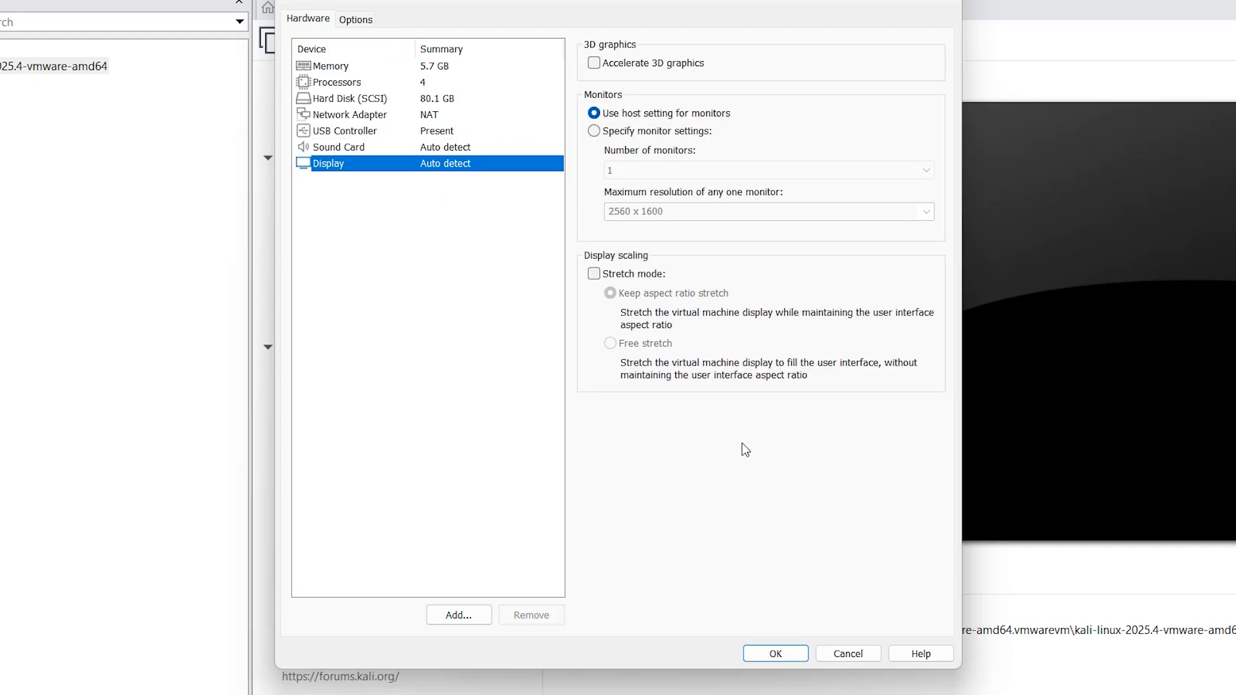
pyautogui.click(776, 653)
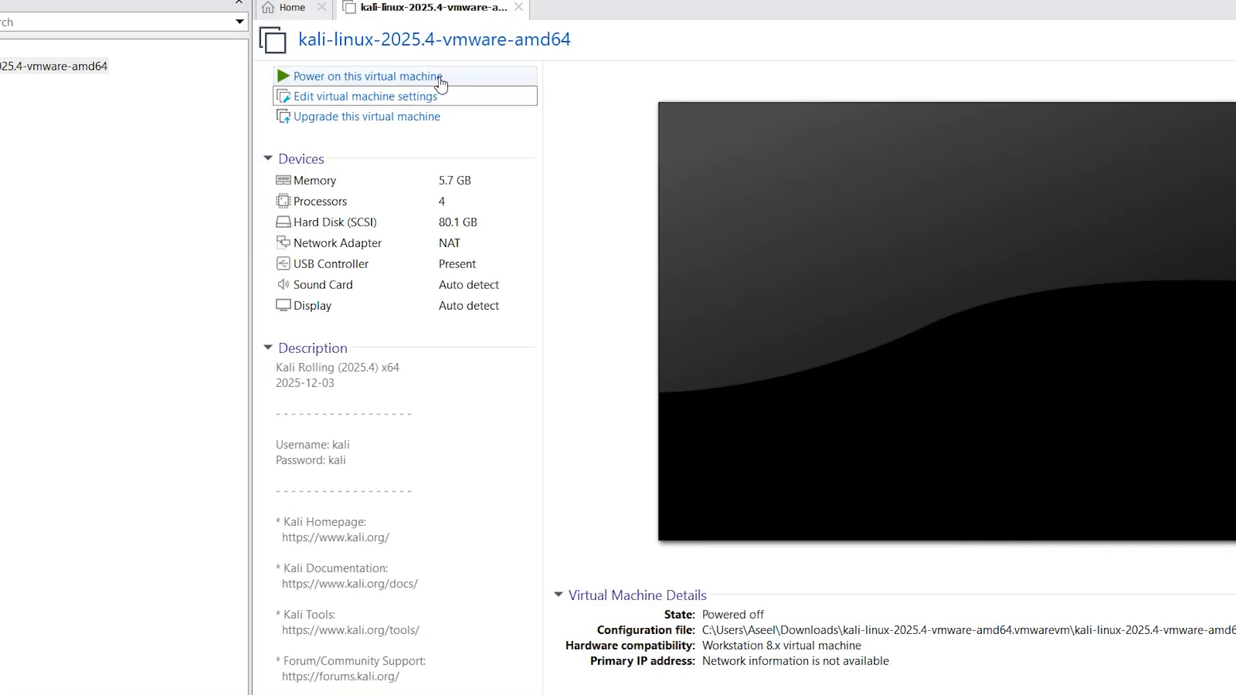
pyautogui.click(399, 78)
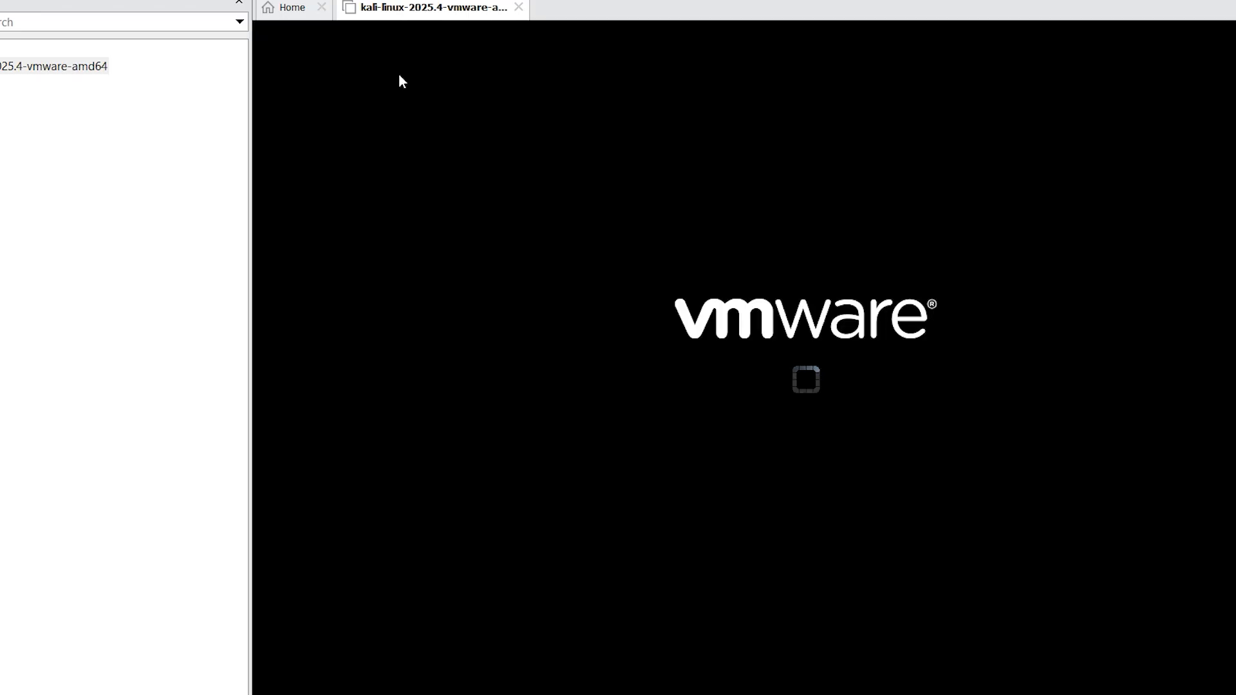